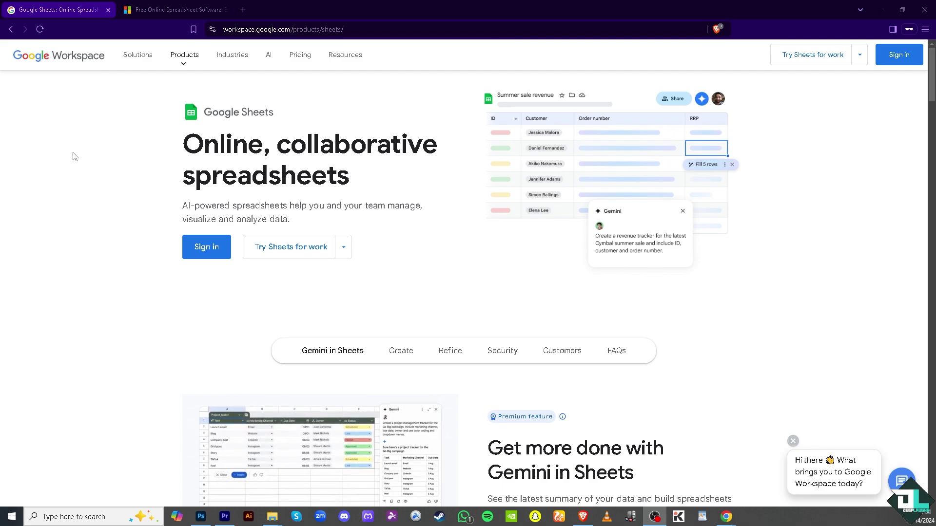
# Compare the Google Workspace pricing plans and start a Workspace free trial.
pyautogui.click(174, 13)
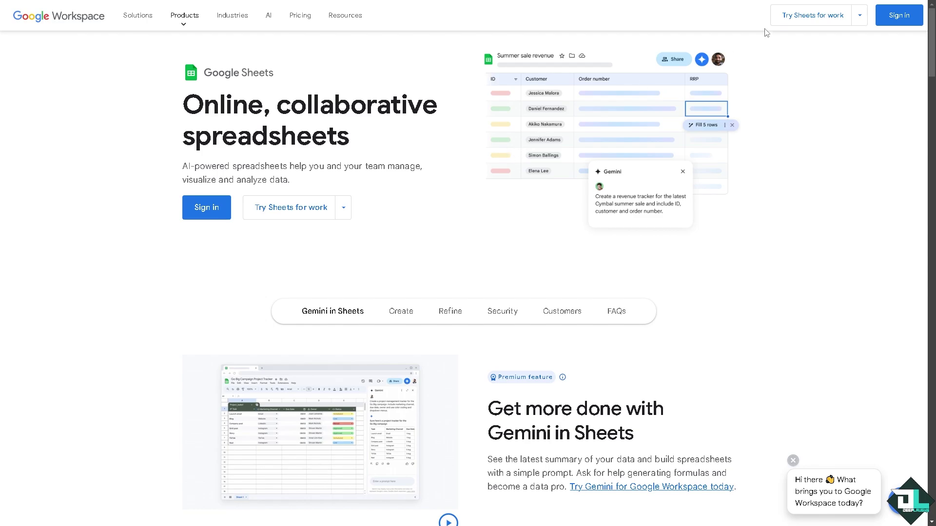
pyautogui.click(860, 18)
pyautogui.click(297, 18)
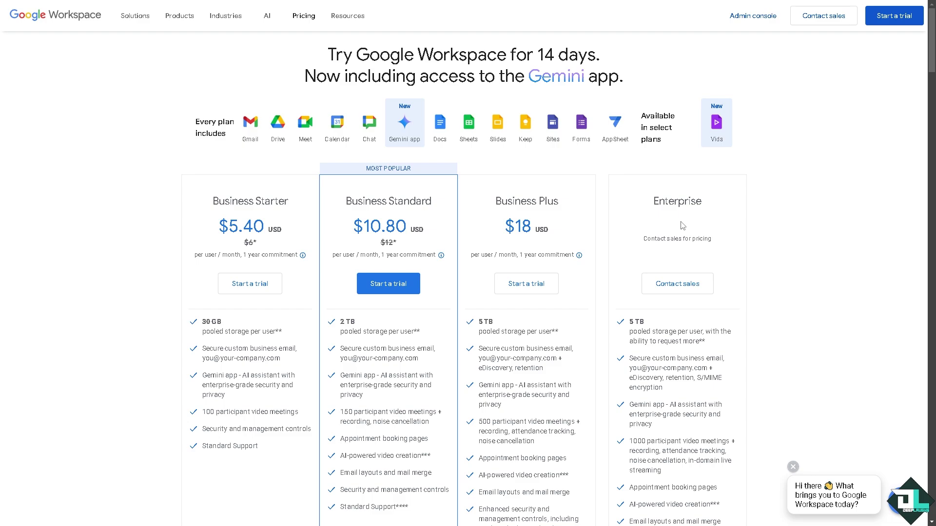
pyautogui.click(886, 24)
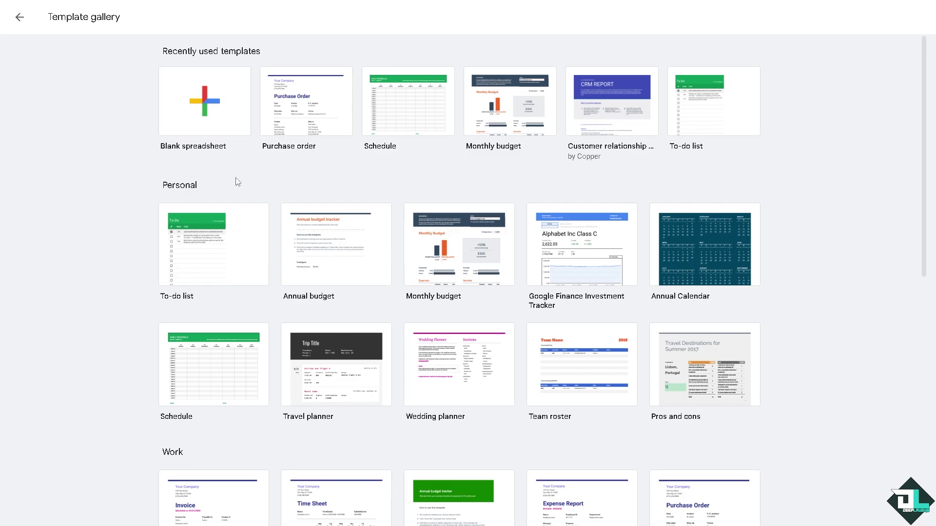
# Scroll through the template gallery's Personal and Work template sections.
pyautogui.scroll(-2, 259, 219)
pyautogui.scroll(-2, 286, 234)
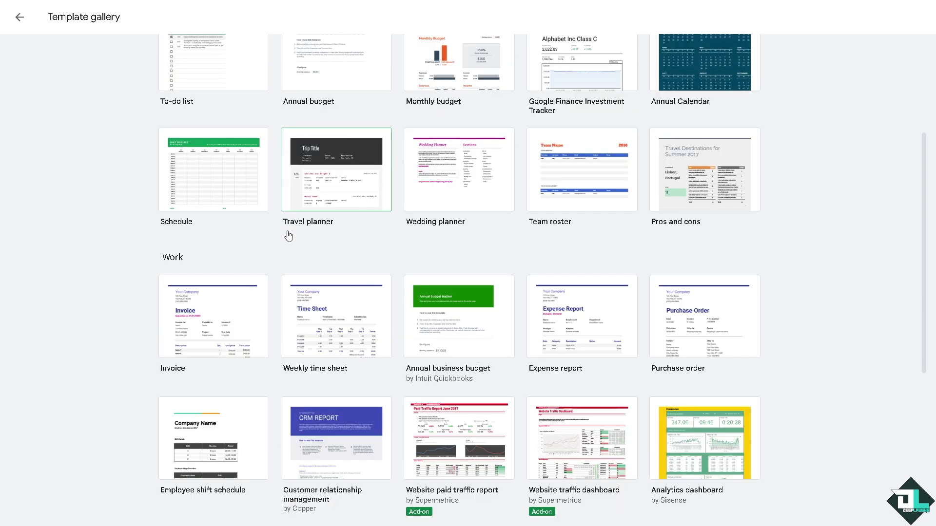
pyautogui.scroll(4, 288, 235)
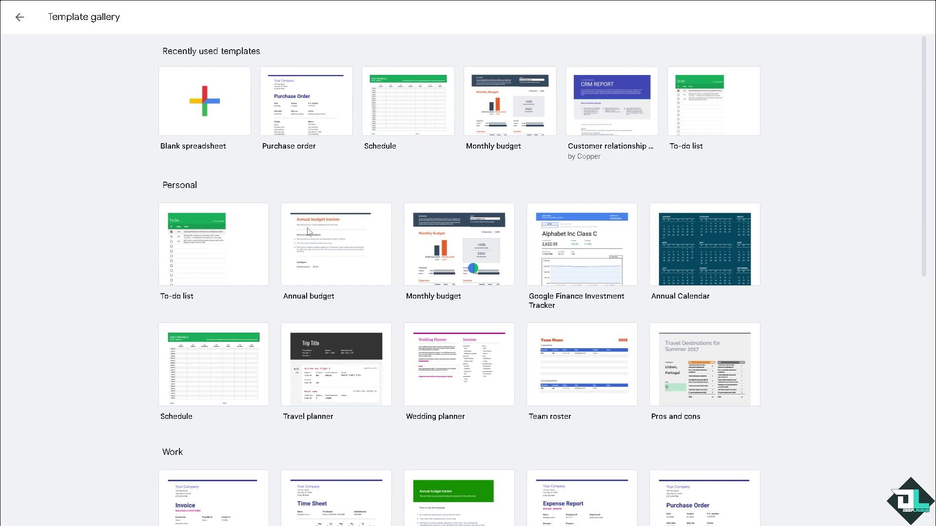
# Create a Travel planner sheet; name it and its heading 'Google Sheets vs. Excel: Which Is Right for You?'.
pyautogui.click(331, 355)
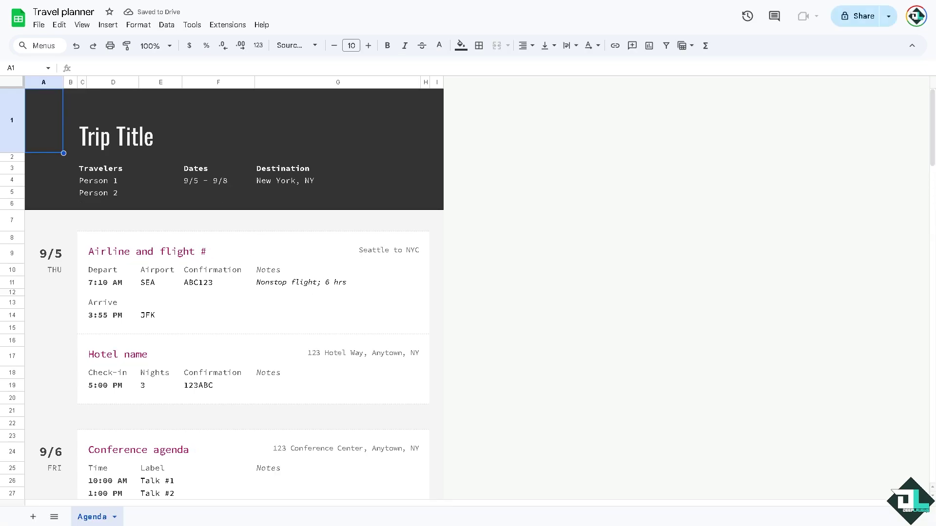
pyautogui.click(78, 12)
pyautogui.write('Google Sheets vs. Excel: Which Is Right for You?')
pyautogui.click(137, 124)
pyautogui.press('Return')
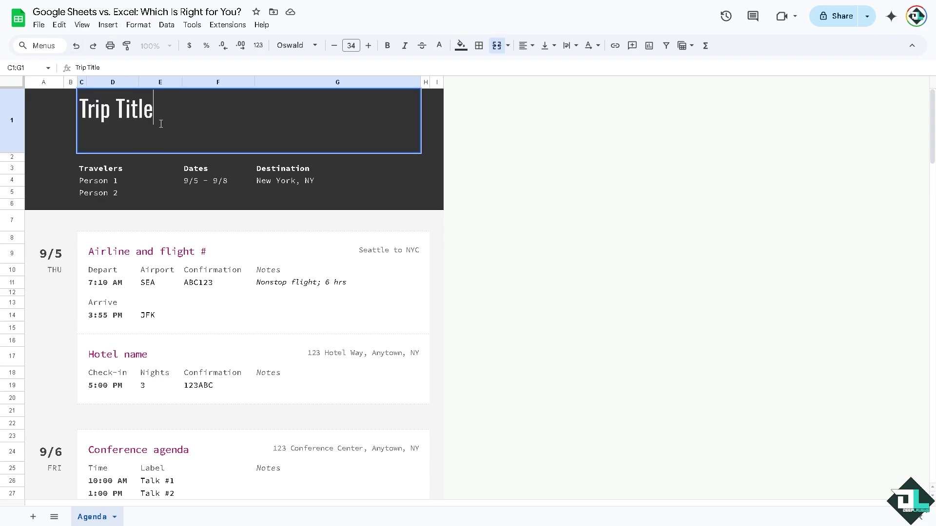
pyautogui.hotkey('ctrl', 'a')
pyautogui.write('Google Sheets vs. Excel: Which Is Right for You?')
pyautogui.click(155, 262)
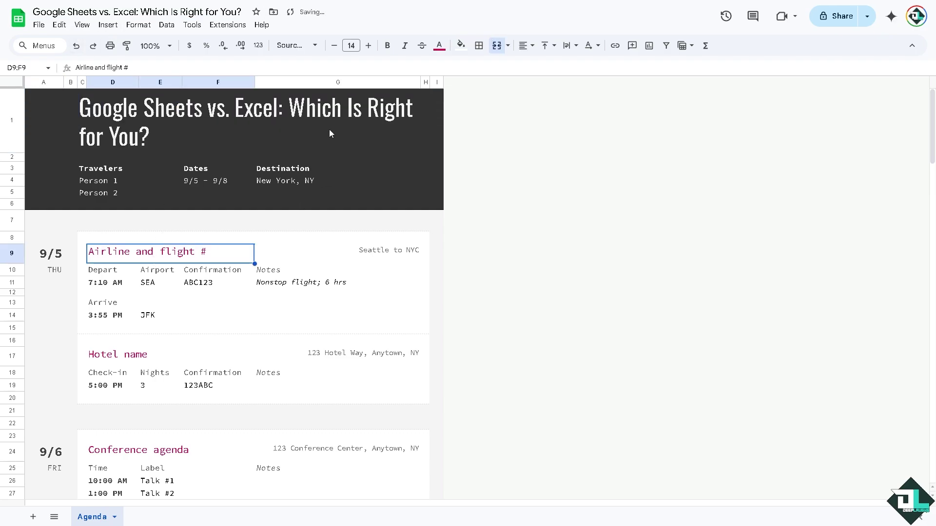
# Insert the thumbnail image over the cells of the travel agenda.
pyautogui.click(107, 25)
pyautogui.moveTo(170, 183)
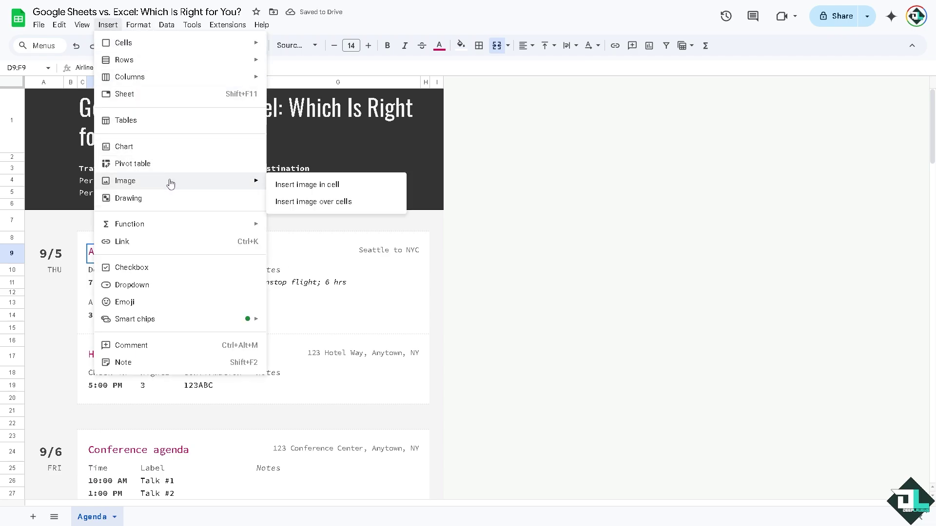
pyautogui.click(12, 242)
pyautogui.press('Escape')
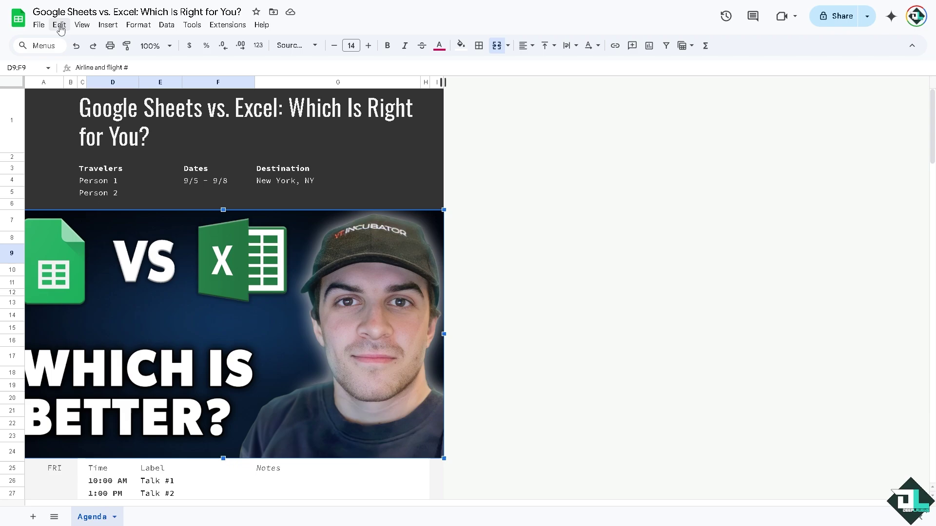
pyautogui.click(168, 25)
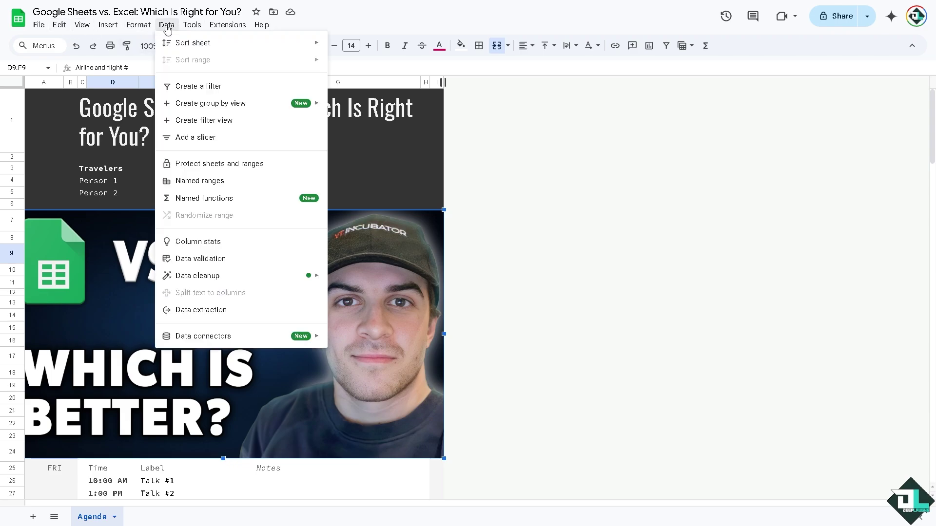
pyautogui.moveTo(139, 25)
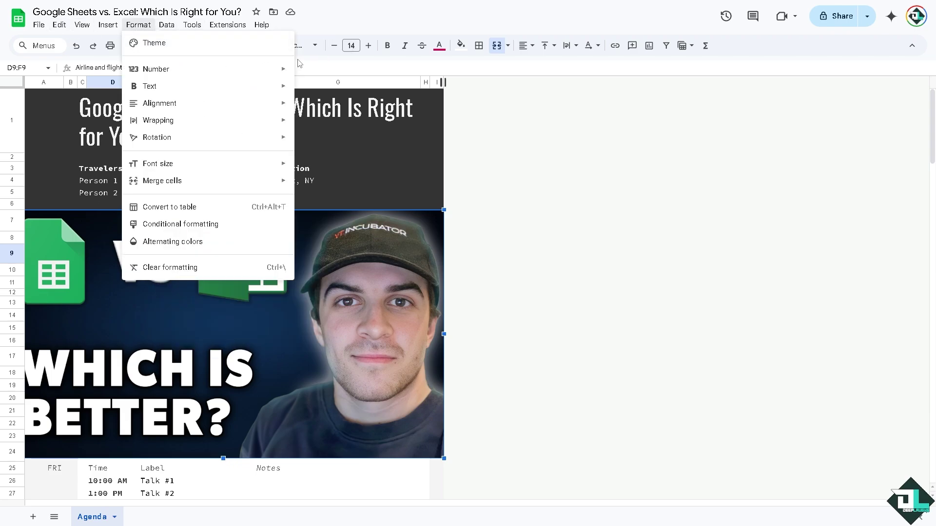
pyautogui.click(482, 65)
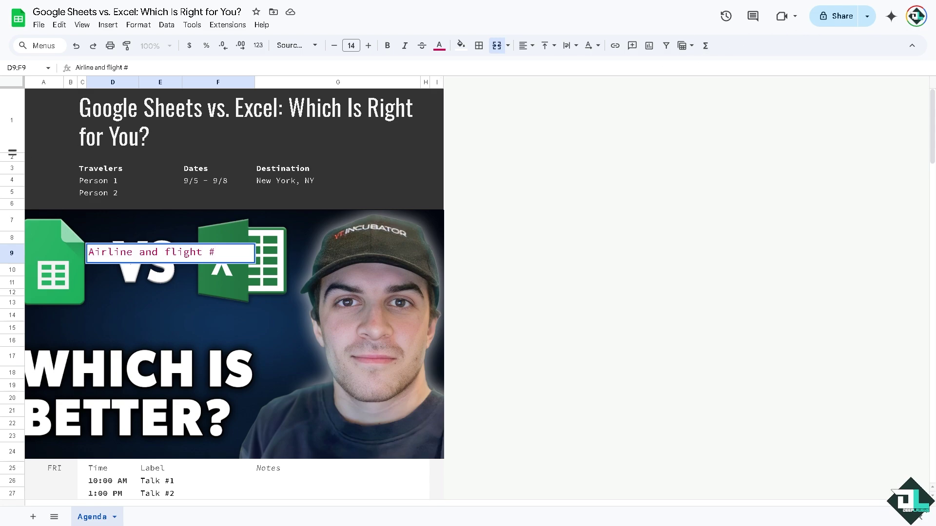
# Change general access from Restricted to Anyone with the link as Viewer.
pyautogui.click(850, 18)
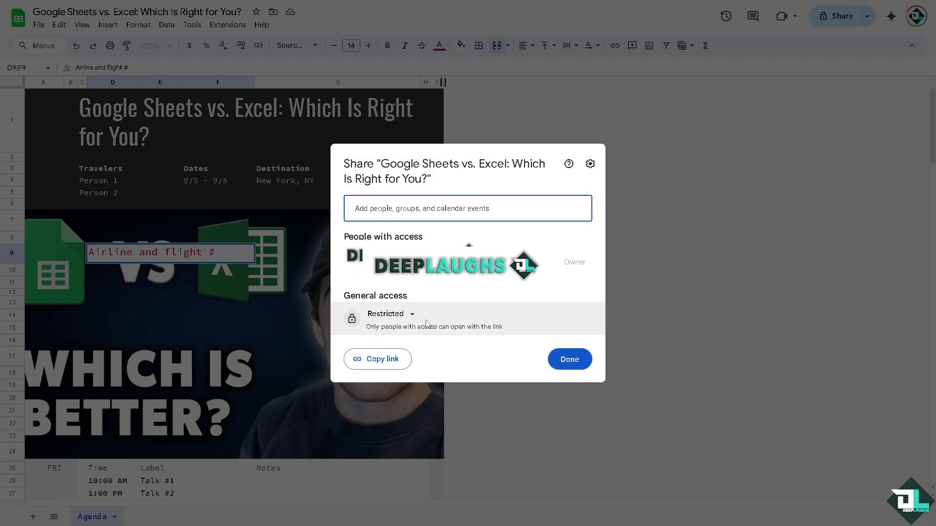
pyautogui.click(410, 314)
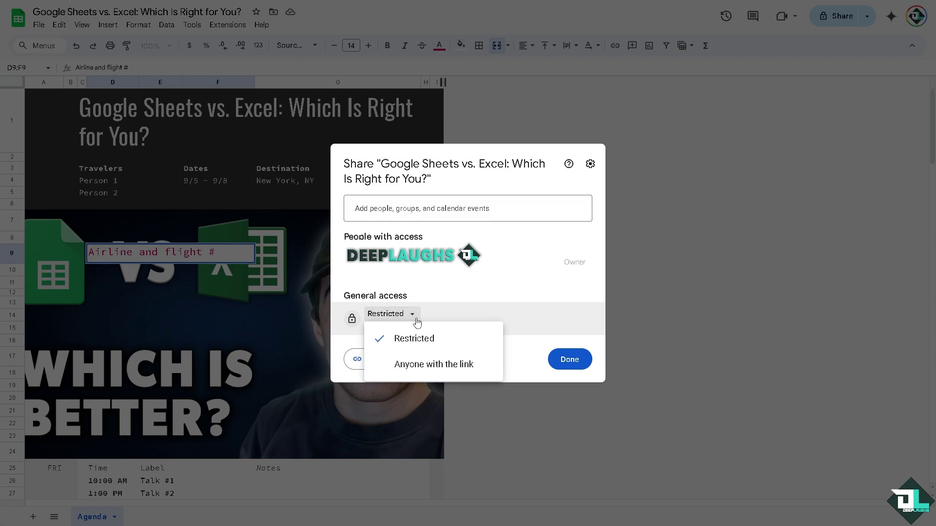
pyautogui.click(462, 287)
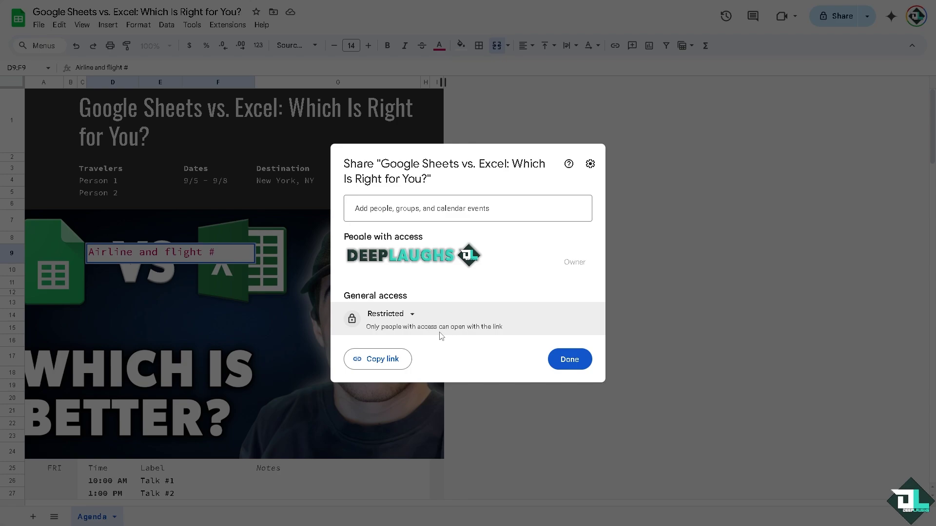
pyautogui.click(413, 316)
pyautogui.click(445, 376)
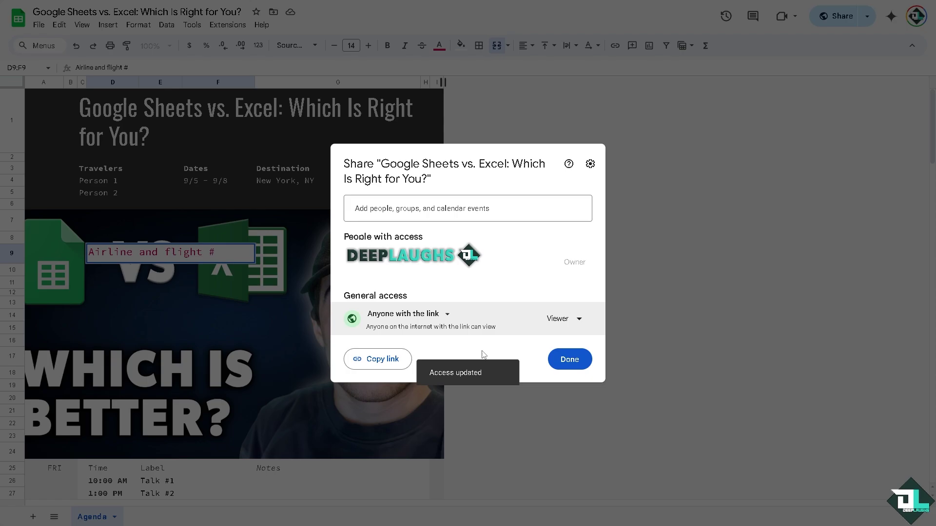
pyautogui.click(582, 360)
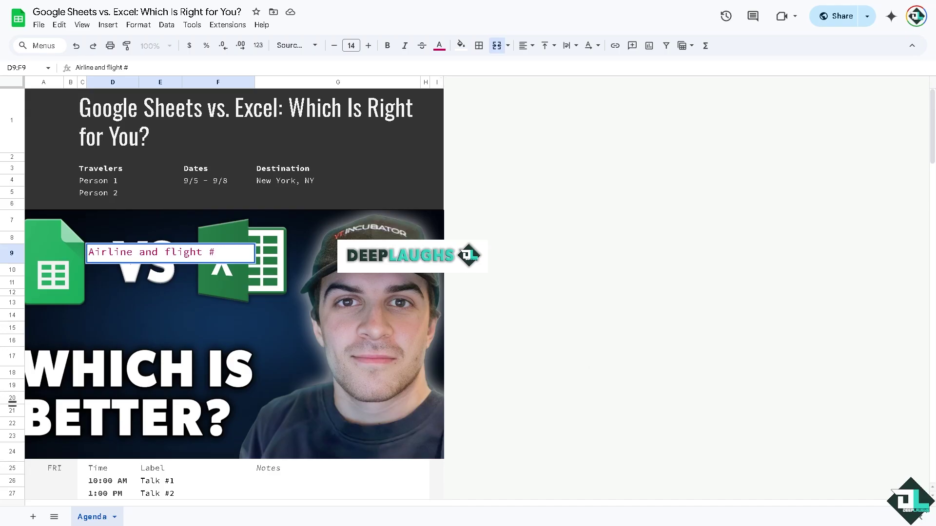
pyautogui.click(439, 253)
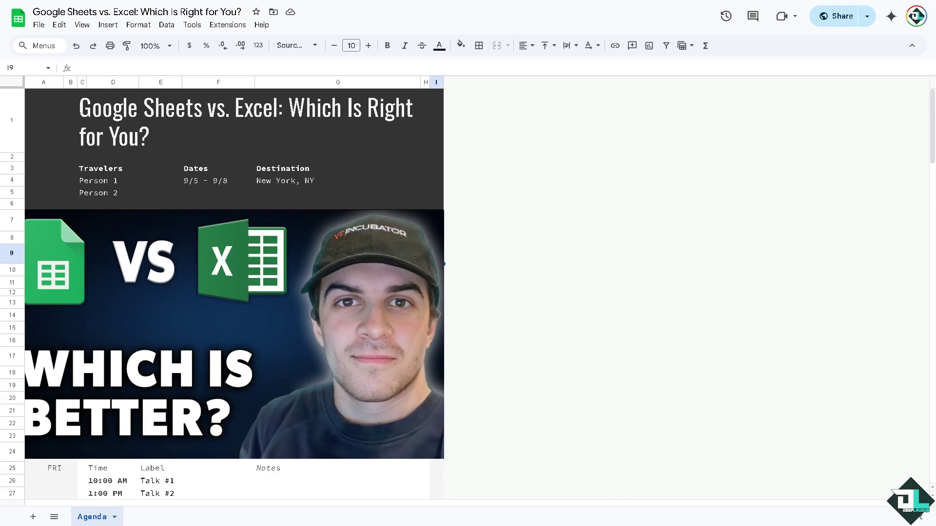
pyautogui.click(787, 20)
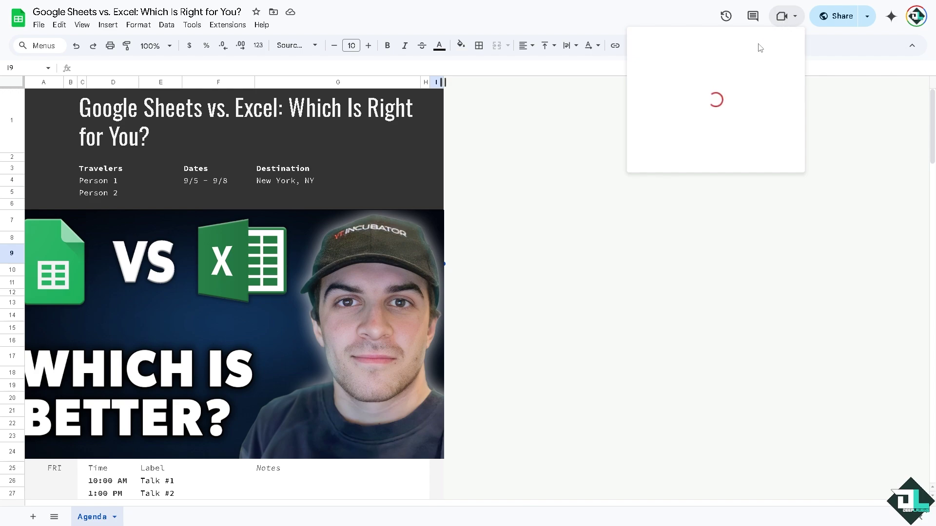
pyautogui.click(436, 181)
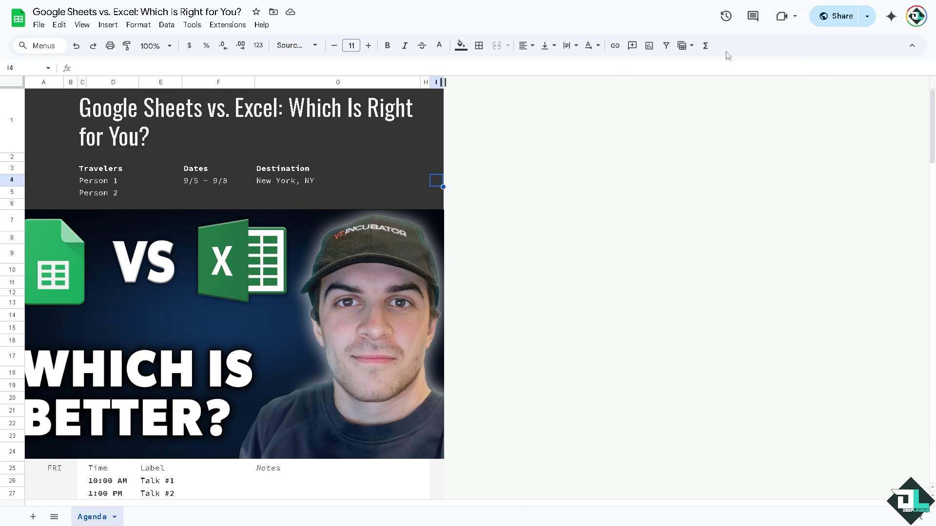
pyautogui.click(785, 16)
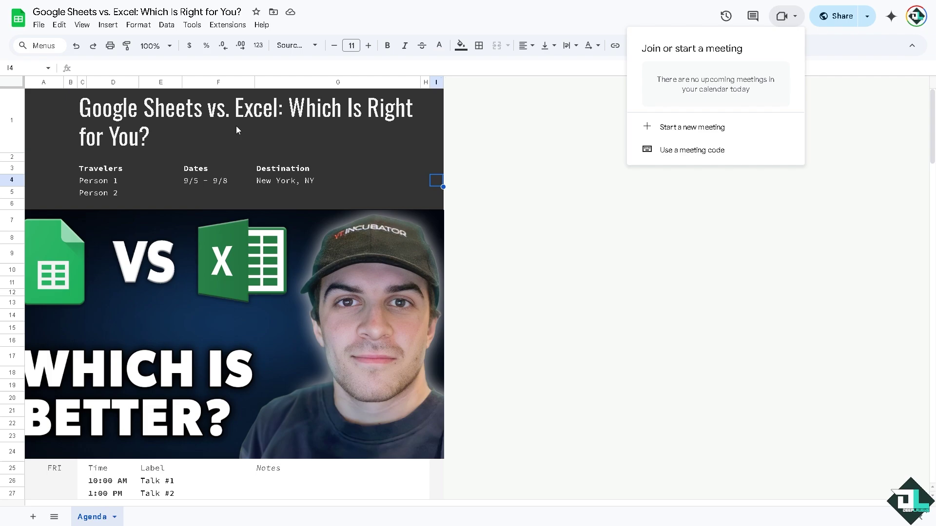
pyautogui.click(12, 186)
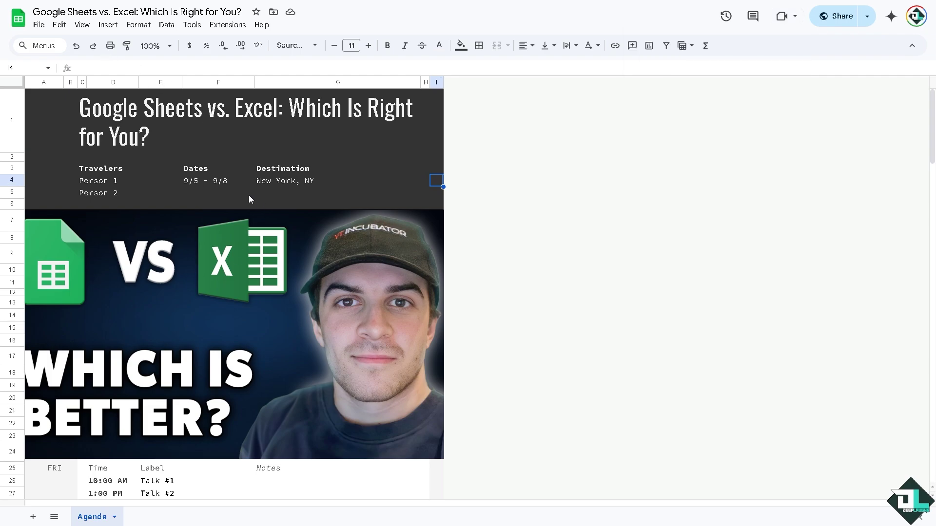
# Browse the File menu's Share, Email, Download and Version history options.
pyautogui.click(39, 25)
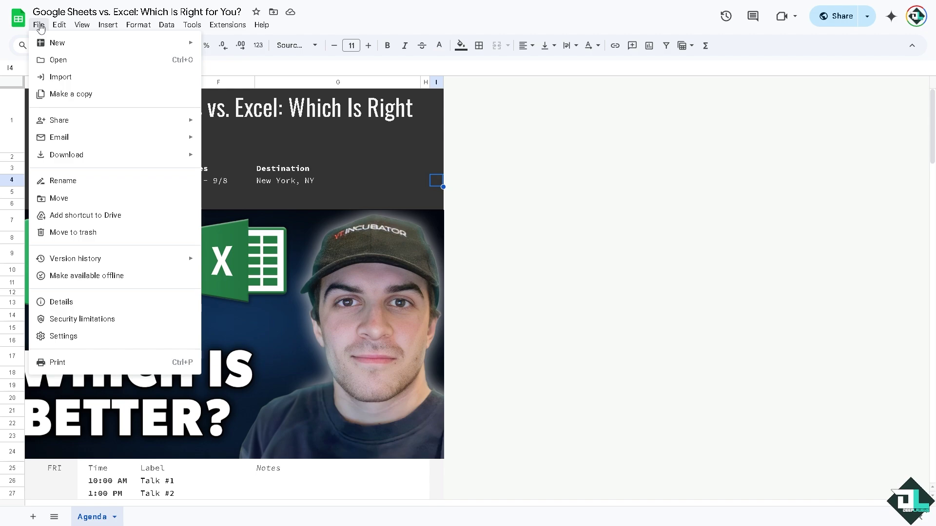
pyautogui.moveTo(72, 121)
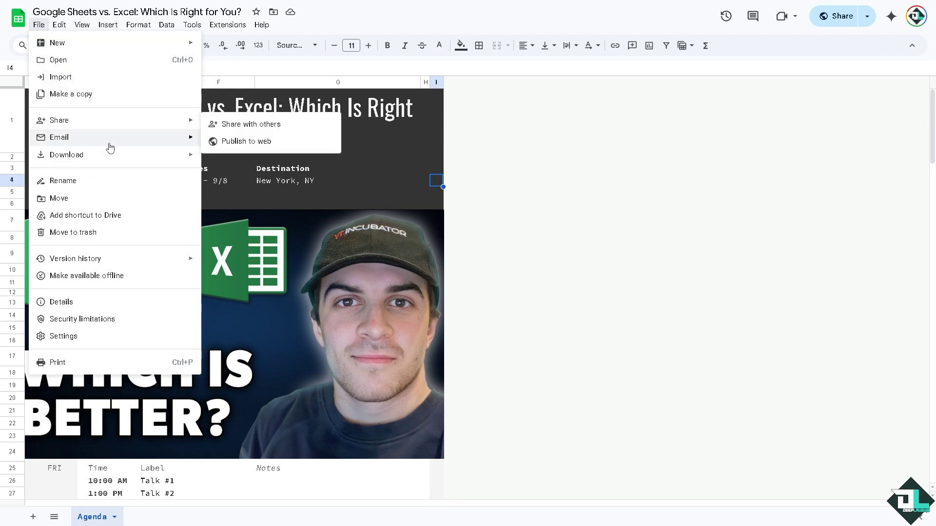
pyautogui.moveTo(110, 146)
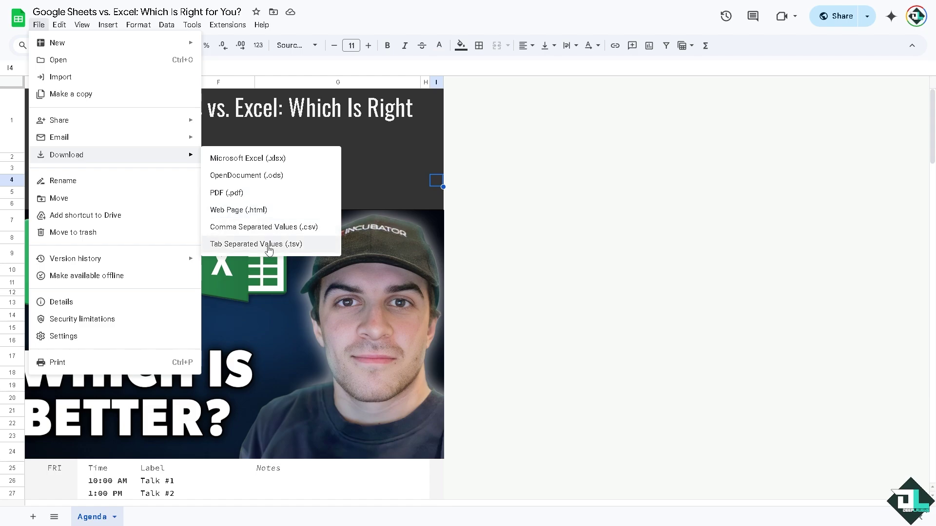
pyautogui.moveTo(157, 265)
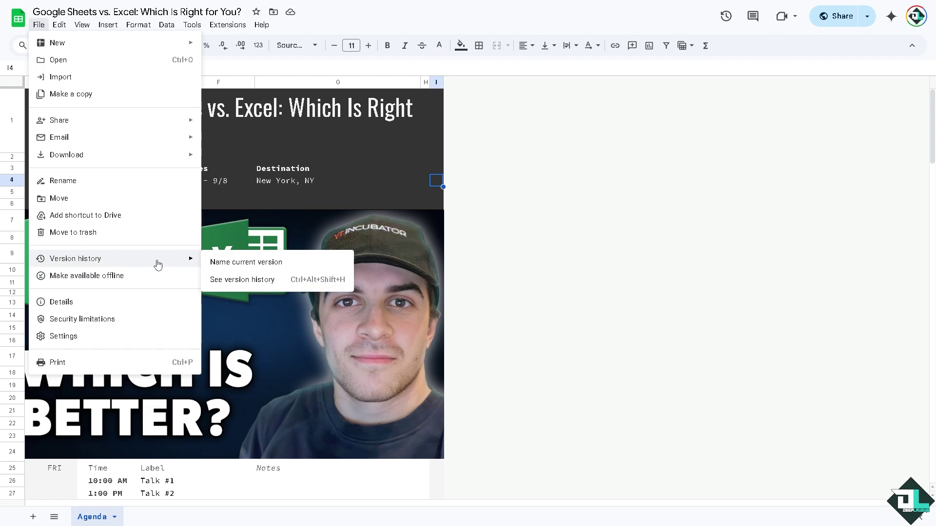
pyautogui.click(309, 205)
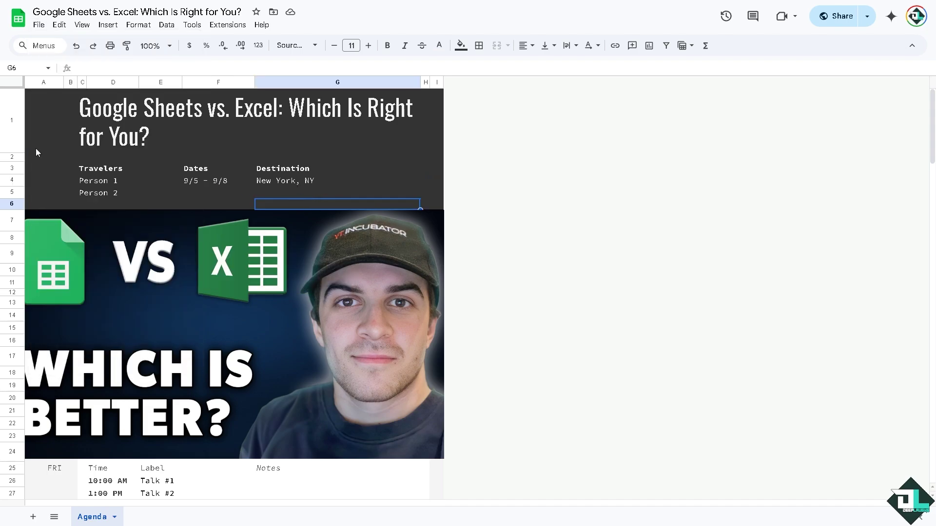
# Bring up the spreadsheet's Themes panel from the Format menu.
pyautogui.click(167, 26)
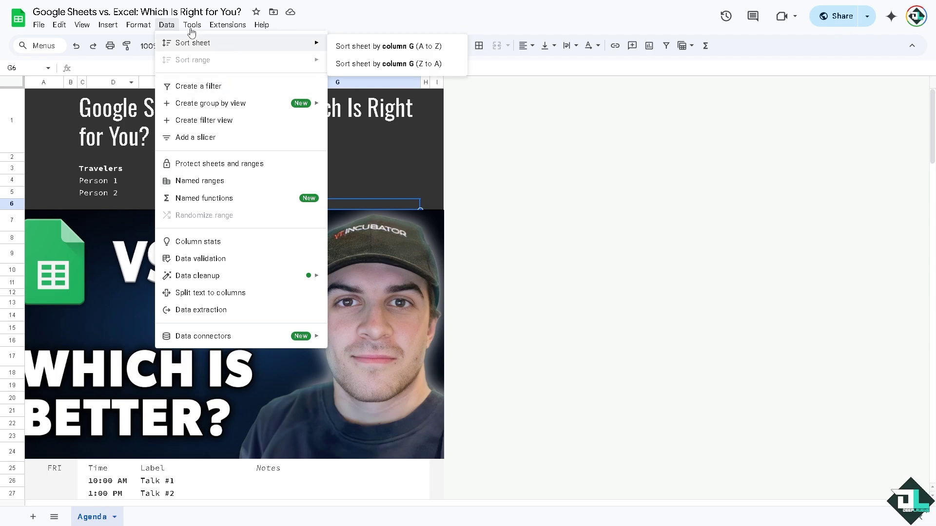
pyautogui.moveTo(132, 26)
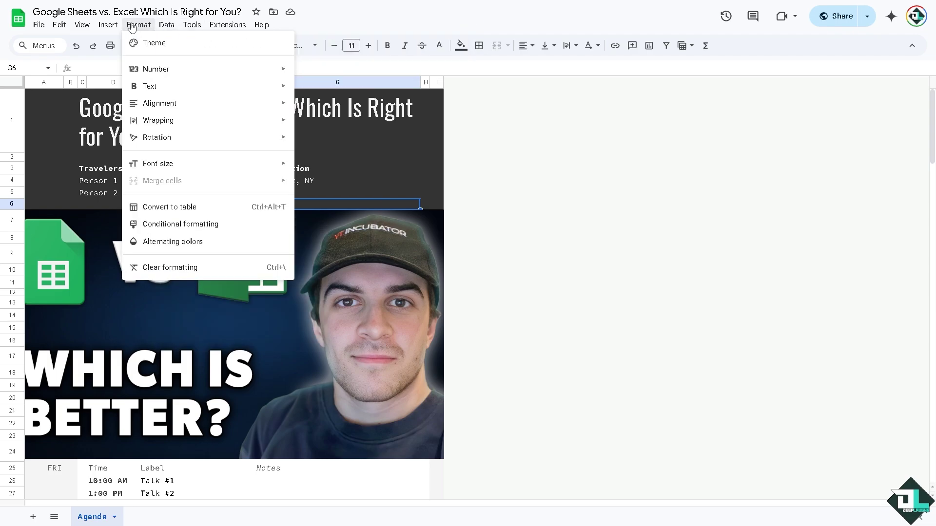
pyautogui.click(172, 43)
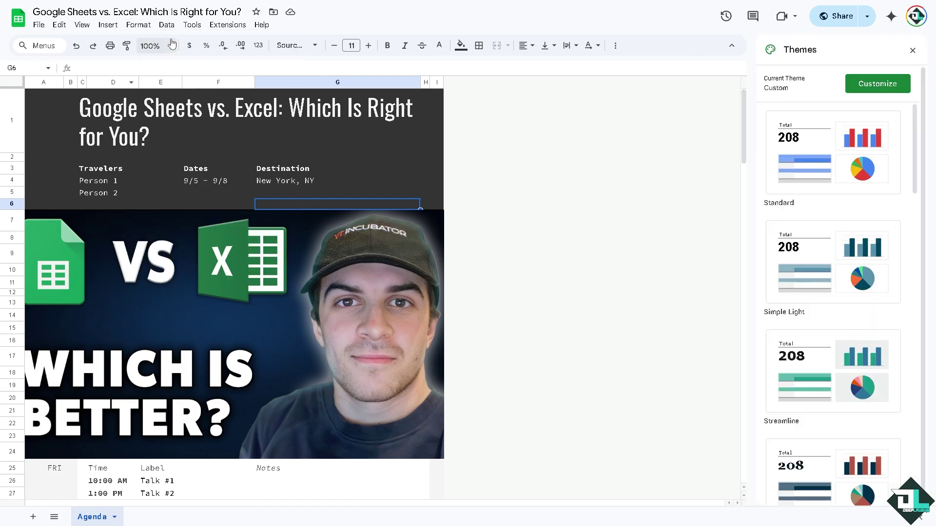
# Apply the Standard theme and open its Customize font and colour settings.
pyautogui.click(877, 149)
pyautogui.click(874, 86)
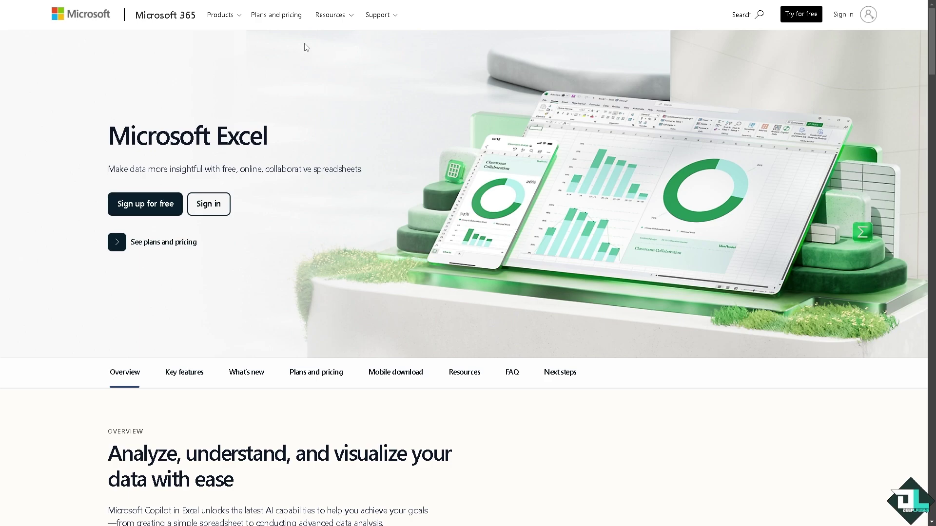
# Open Microsoft 365 Plans and pricing, scan business plans, then switch to For home.
pyautogui.click(273, 16)
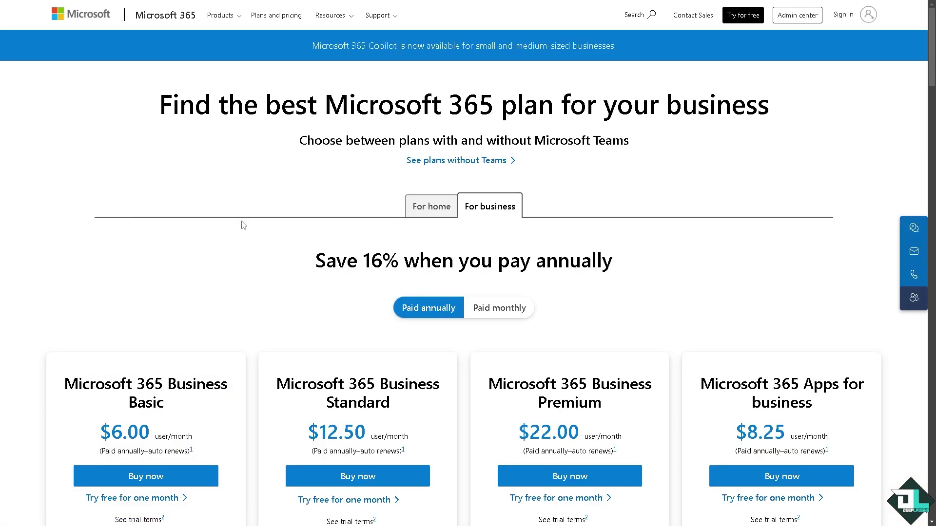
pyautogui.scroll(-2, 231, 224)
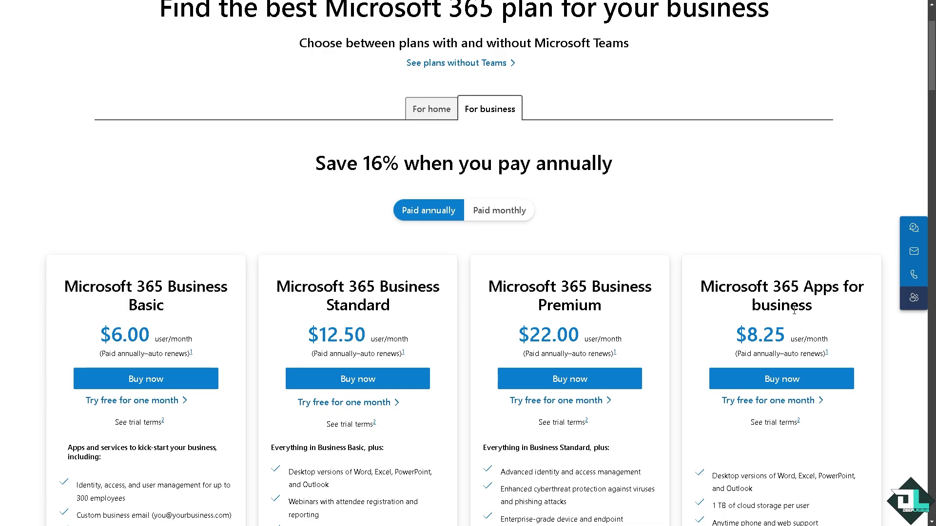
pyautogui.click(417, 109)
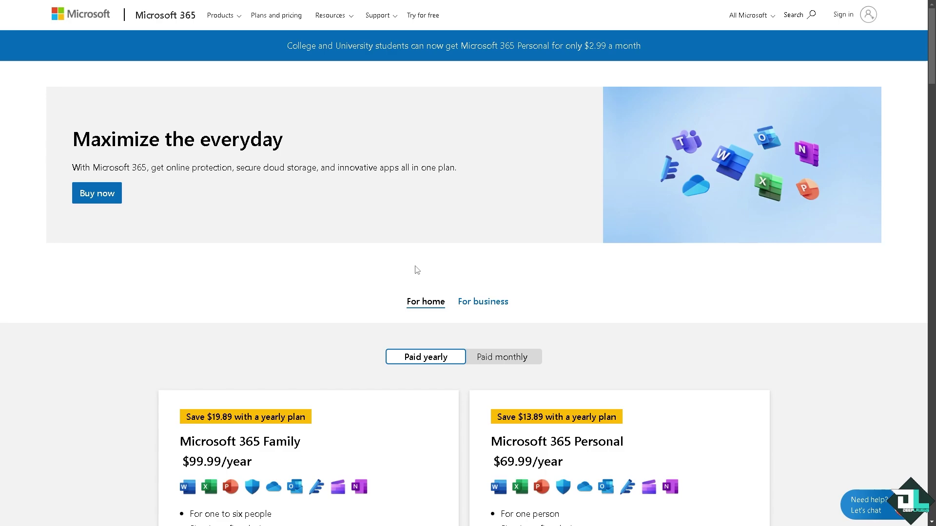
# Scroll through the Microsoft 365 Family and Personal plan cards.
pyautogui.scroll(-2, 417, 270)
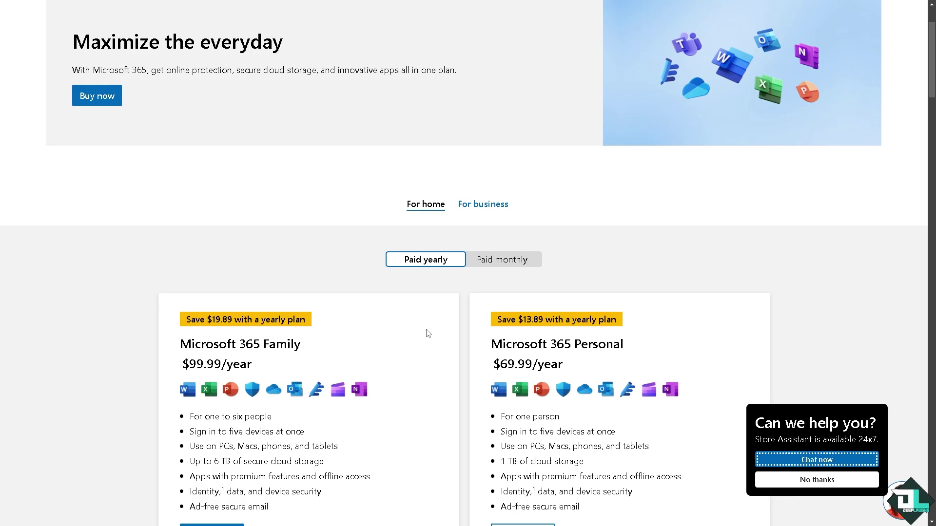
pyautogui.scroll(2, 432, 324)
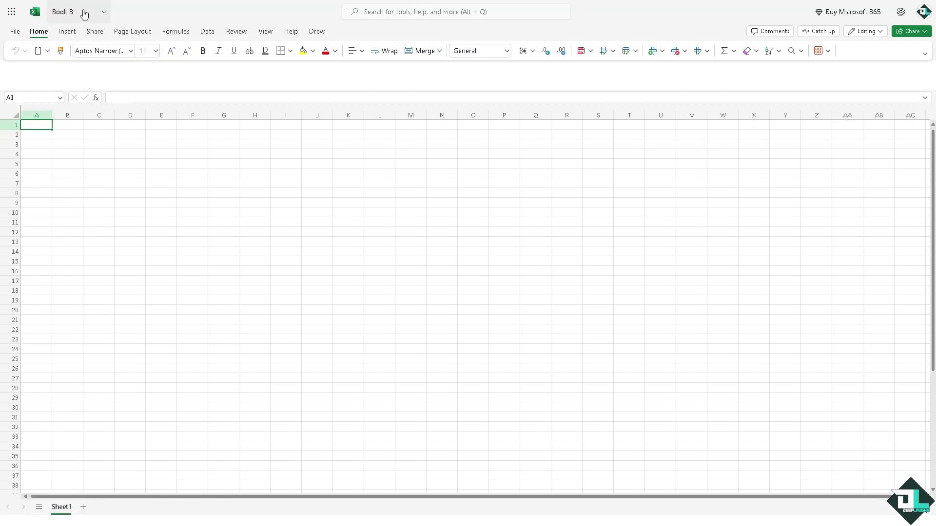
# Rename the Book 3 workbook to 'Google Sheets vs. Excel'.
pyautogui.click(84, 13)
pyautogui.click(78, 55)
pyautogui.write('Google Sheets vs. Excel: Which Is Right for You?')
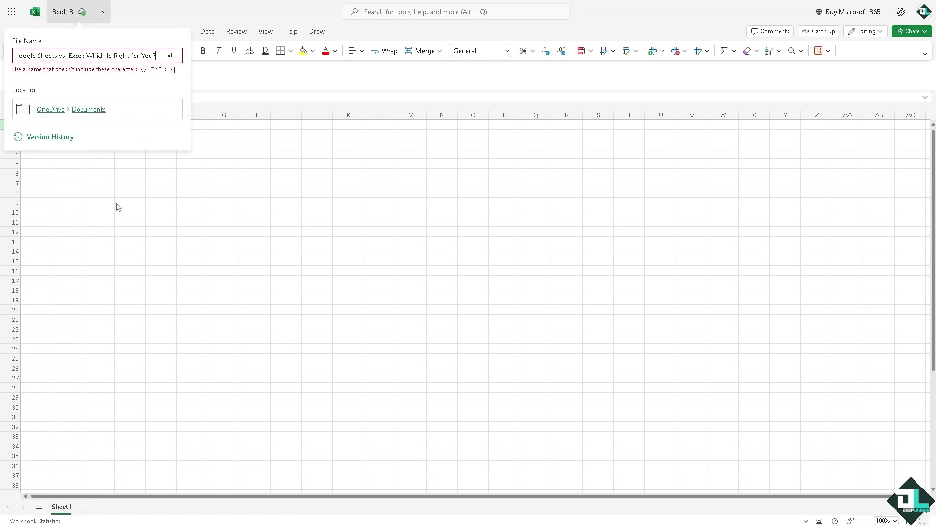
pyautogui.moveTo(21, 56); pyautogui.dragTo(91, 58)
pyautogui.click(141, 225)
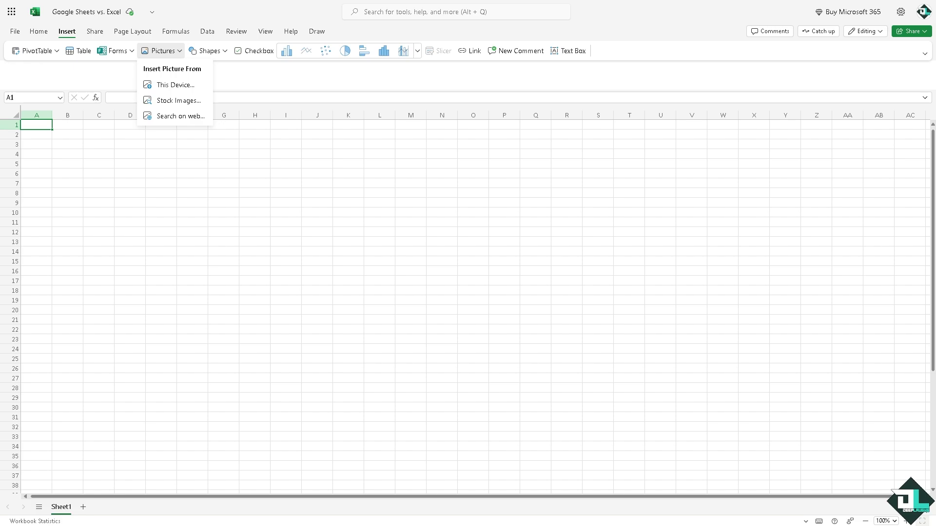
# Insert the thumbnail picture from This Device.
pyautogui.click(159, 208)
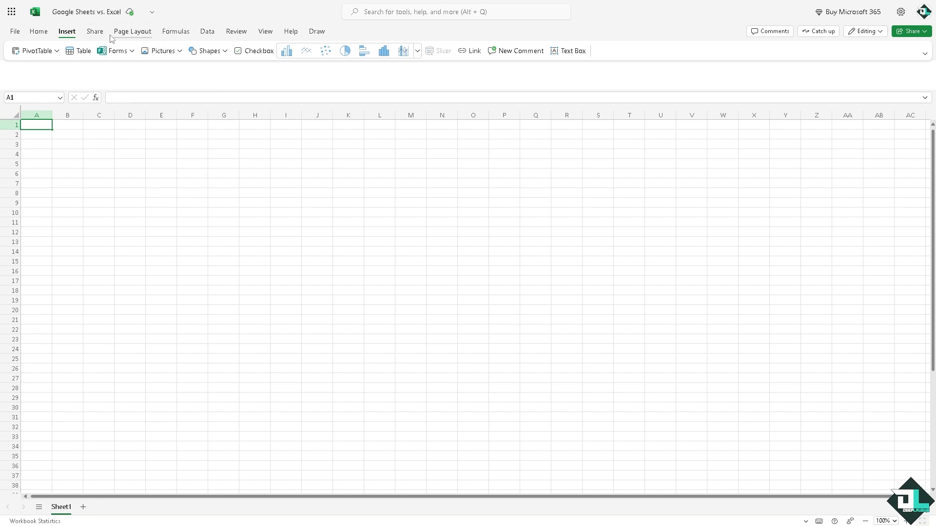
pyautogui.click(161, 52)
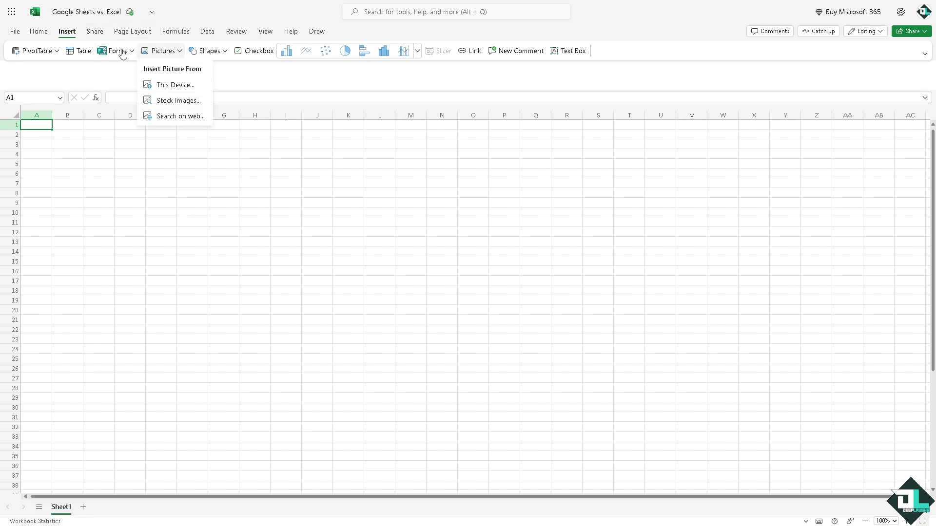
pyautogui.click(173, 86)
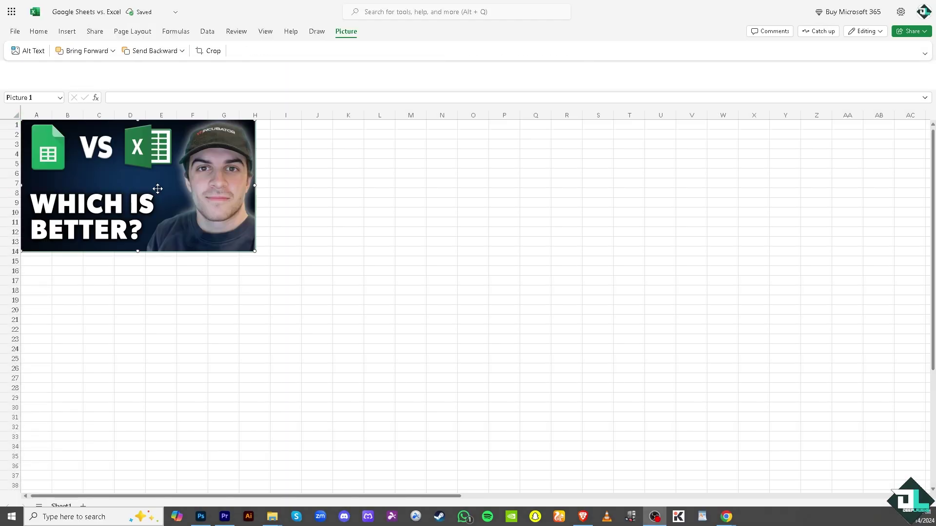
# Move the thumbnail to B7 and enlarge it to span roughly B7 to M28.
pyautogui.moveTo(149, 176); pyautogui.dragTo(186, 237)
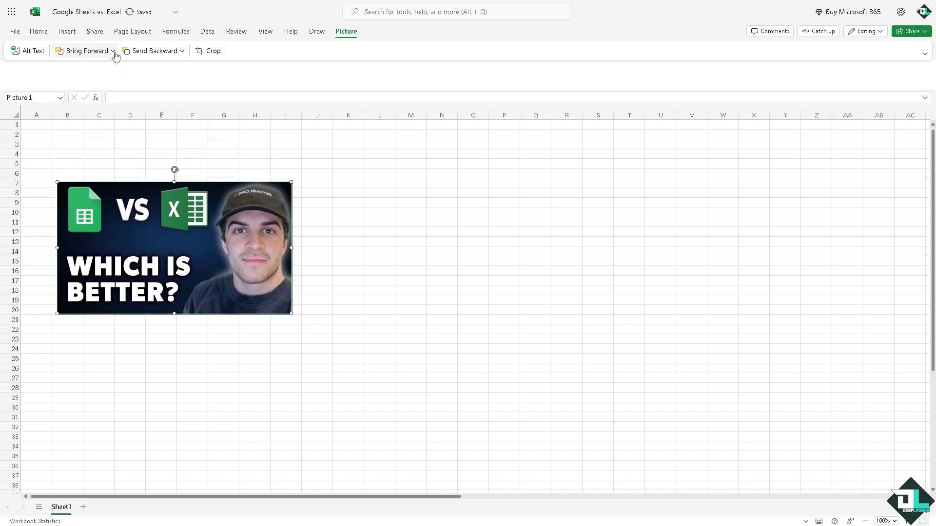
pyautogui.click(175, 32)
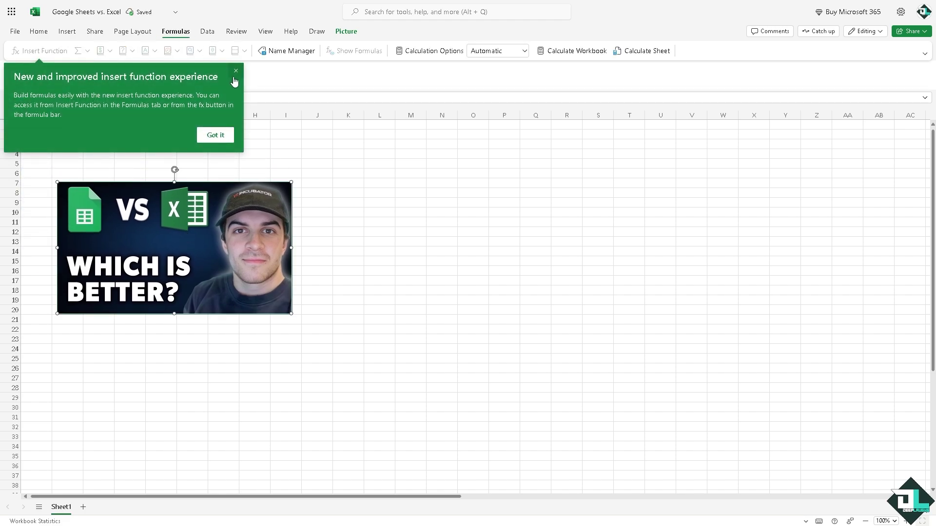
pyautogui.click(236, 71)
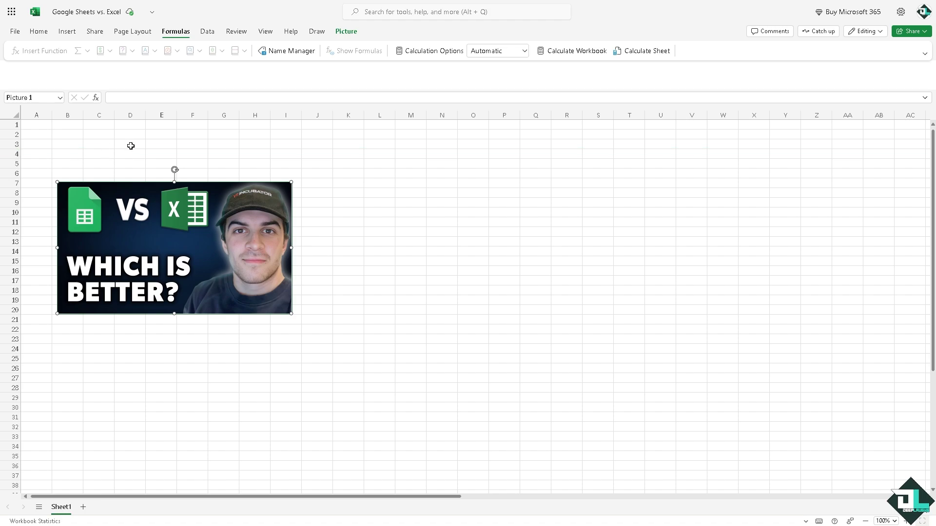
pyautogui.click(181, 143)
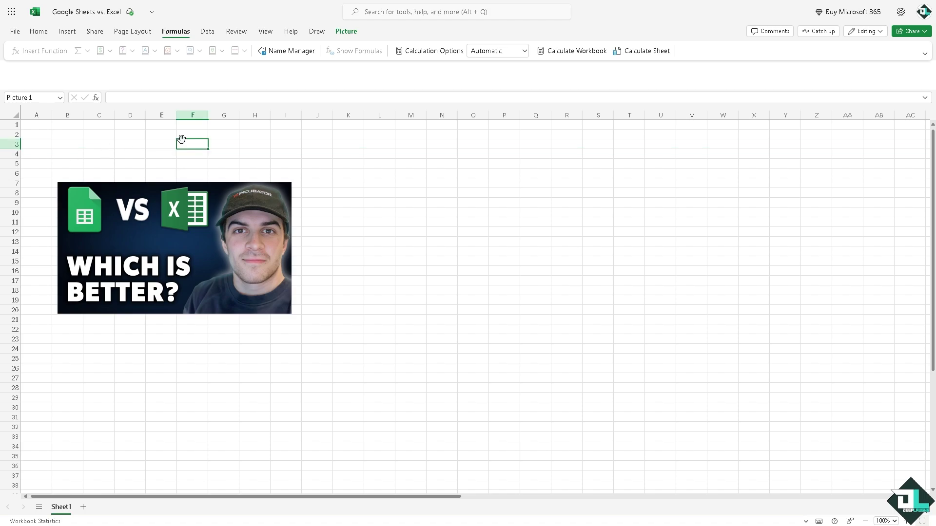
pyautogui.click(200, 216)
pyautogui.moveTo(291, 313); pyautogui.dragTo(420, 385)
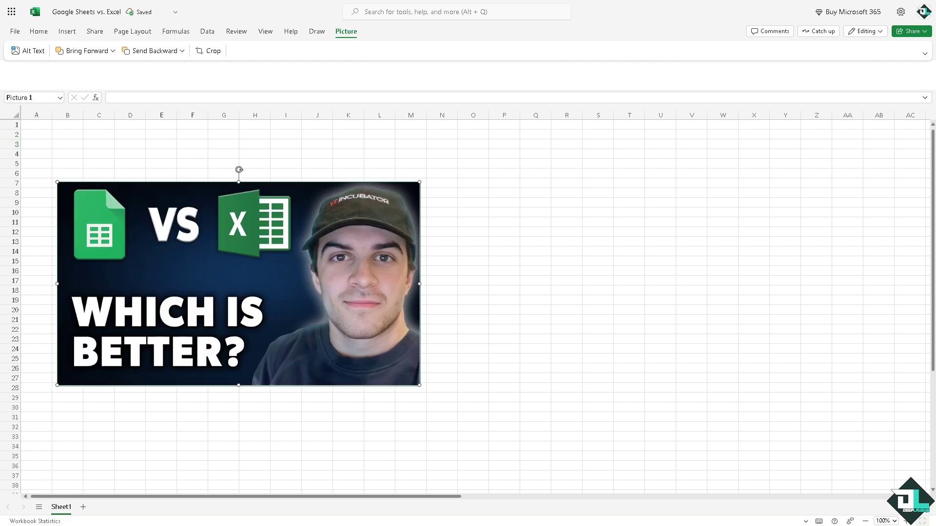
# Look through the ribbon's sharing, Insert, Data, Formulas, Page Layout, View and Review commands.
pyautogui.click(95, 31)
pyautogui.click(67, 32)
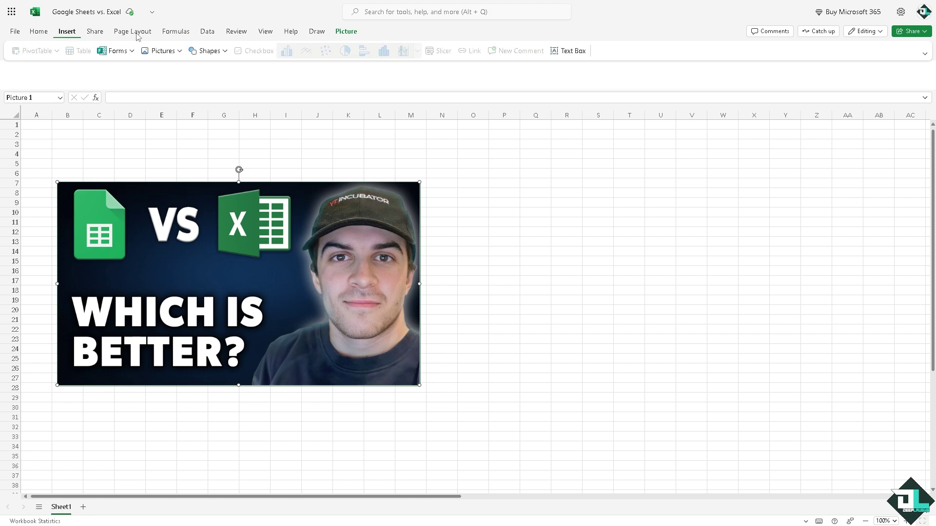
pyautogui.click(95, 32)
pyautogui.click(207, 31)
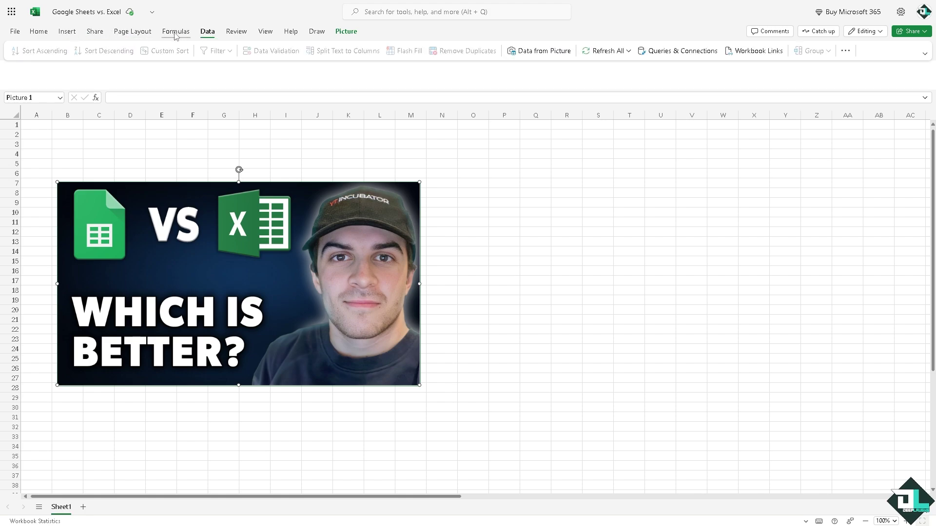
pyautogui.click(175, 31)
pyautogui.click(132, 31)
pyautogui.click(265, 31)
pyautogui.click(230, 32)
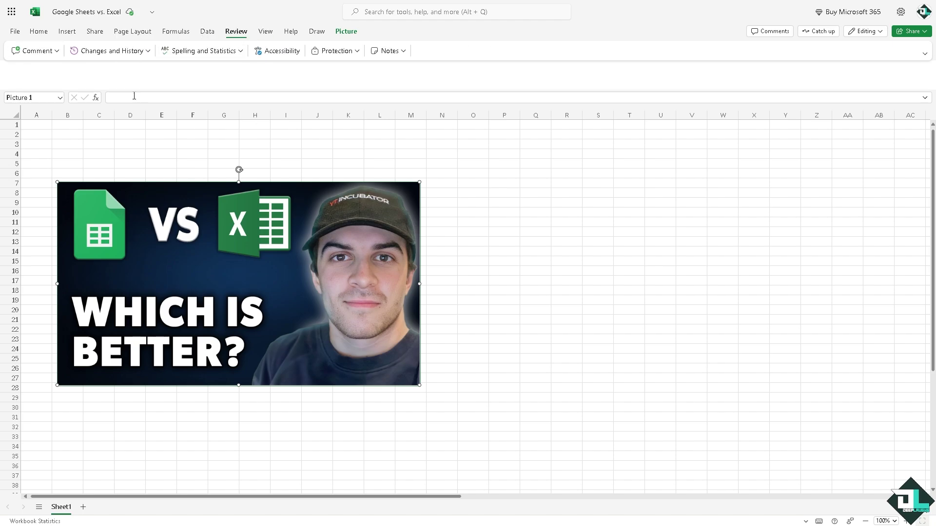
# Add a rounded rectangle from the Insert Shapes gallery beside the thumbnail.
pyautogui.click(67, 31)
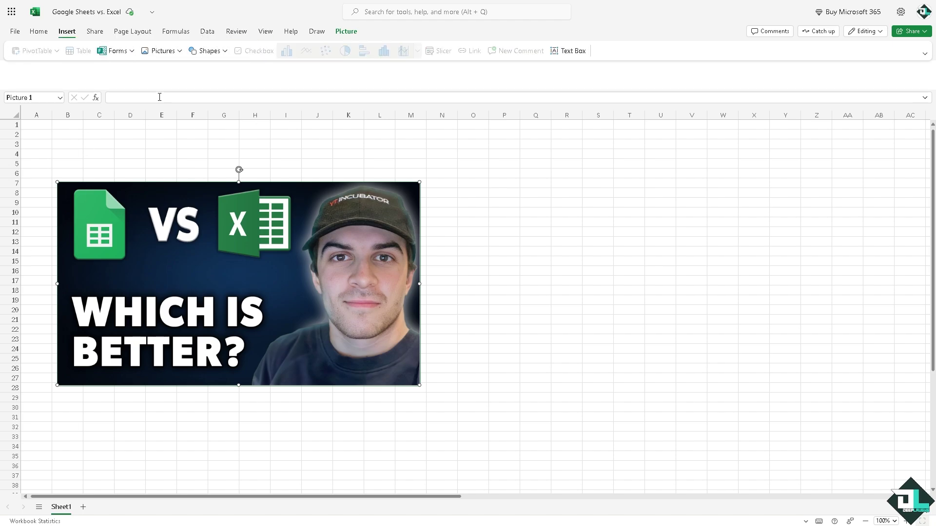
pyautogui.click(207, 50)
pyautogui.click(222, 86)
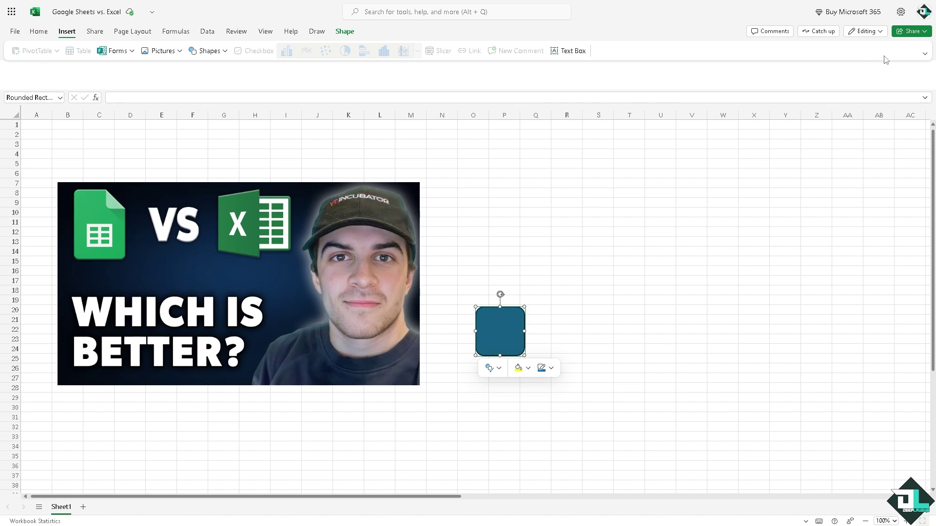
# In the Share dialog, paste the workbook title as the message, then close without sending.
pyautogui.click(923, 36)
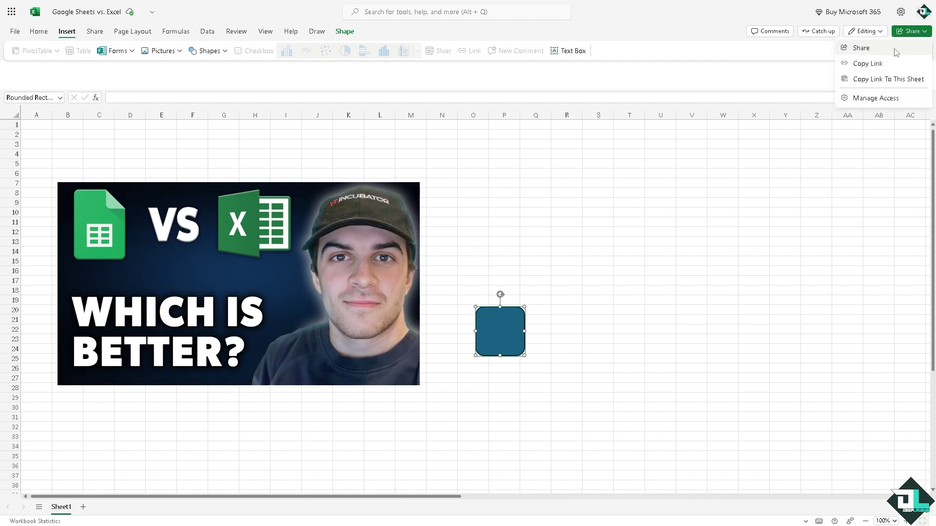
pyautogui.click(859, 47)
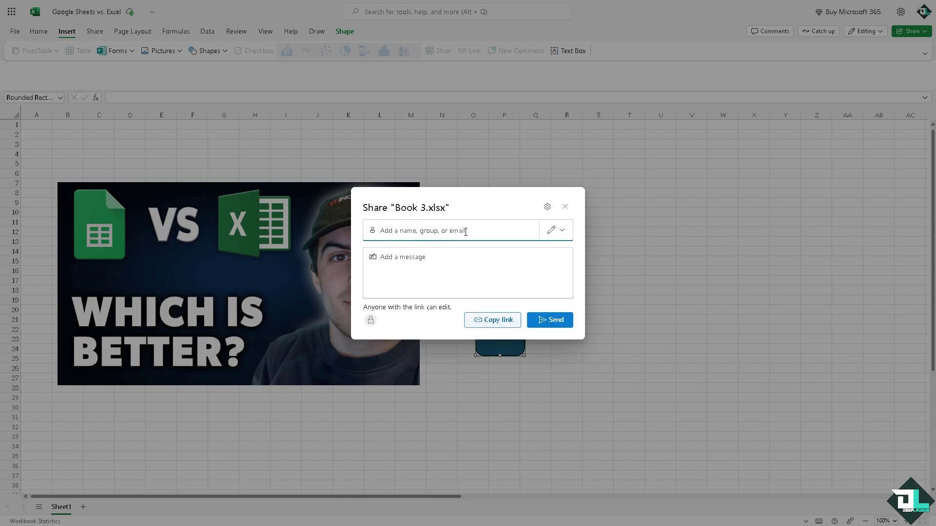
pyautogui.click(466, 262)
pyautogui.write('Google Sheets vs. Excel: Which Is Right for You?')
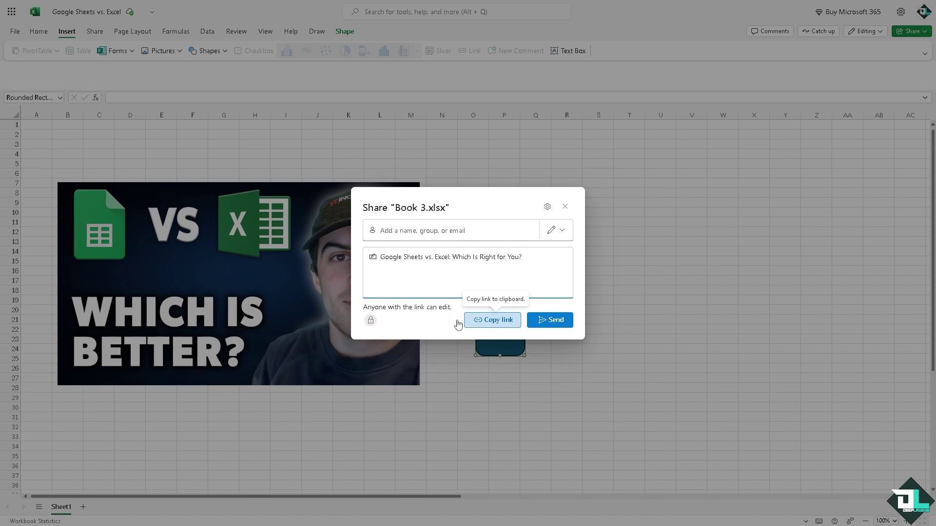
pyautogui.click(565, 206)
# Set the workbook to Viewing mode, then show the app launcher with Outlook, OneDrive, Word and Teams.
pyautogui.click(875, 32)
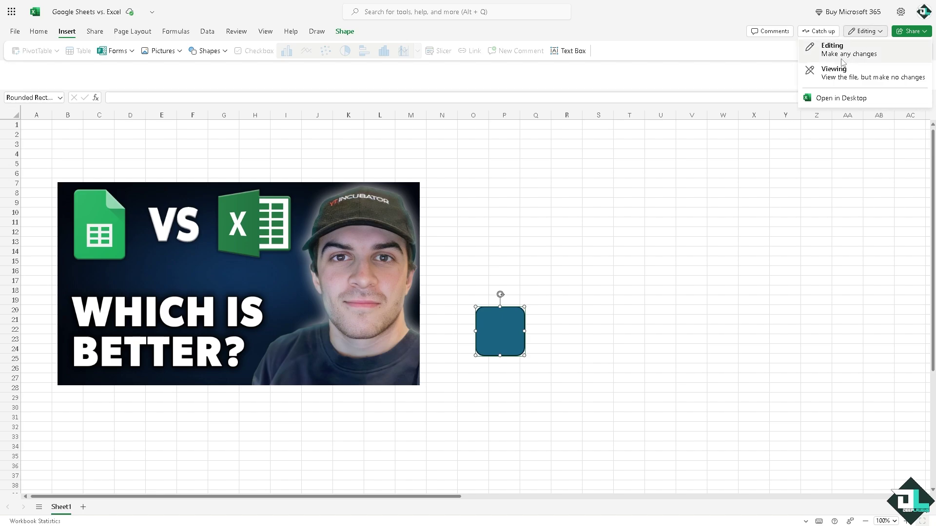
pyautogui.click(834, 77)
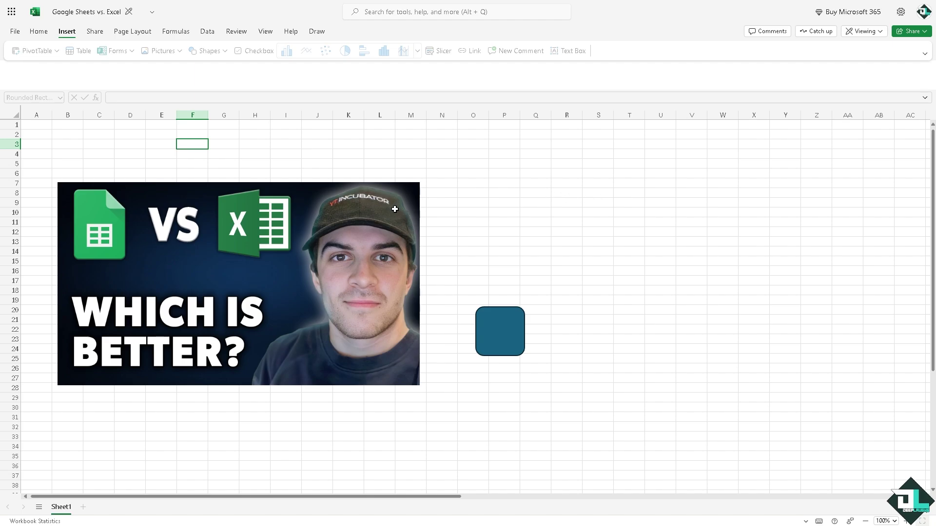
pyautogui.click(872, 32)
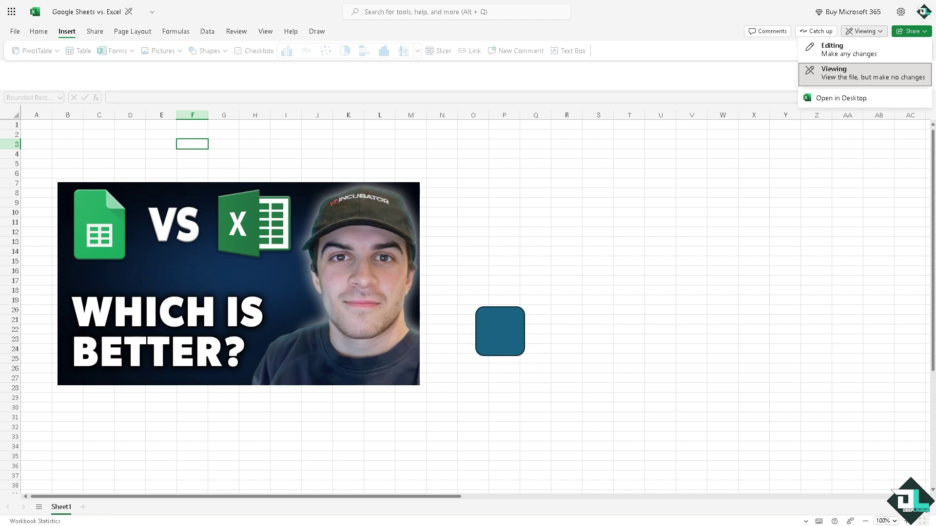
pyautogui.press('Escape')
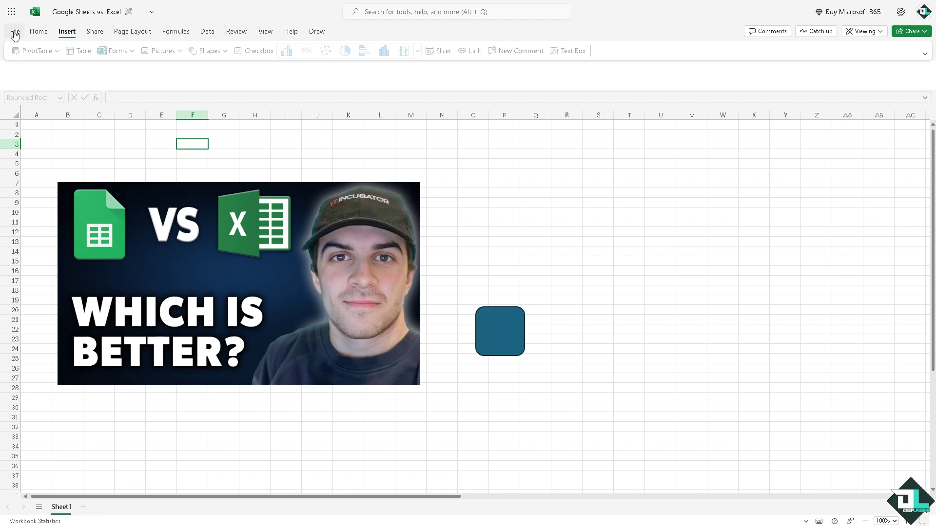
pyautogui.click(11, 11)
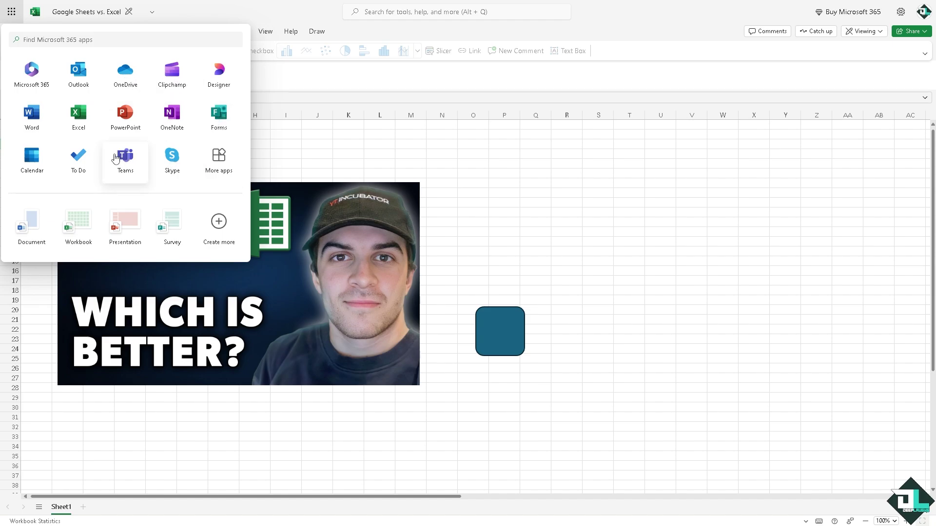
# Dismiss the Microsoft 365 app launcher by clicking on the sheet.
pyautogui.click(312, 145)
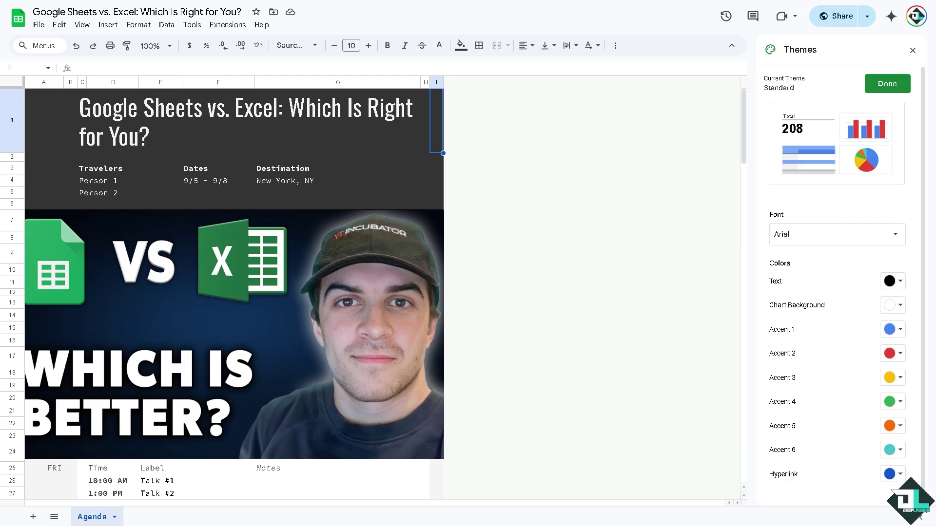
pyautogui.click(262, 285)
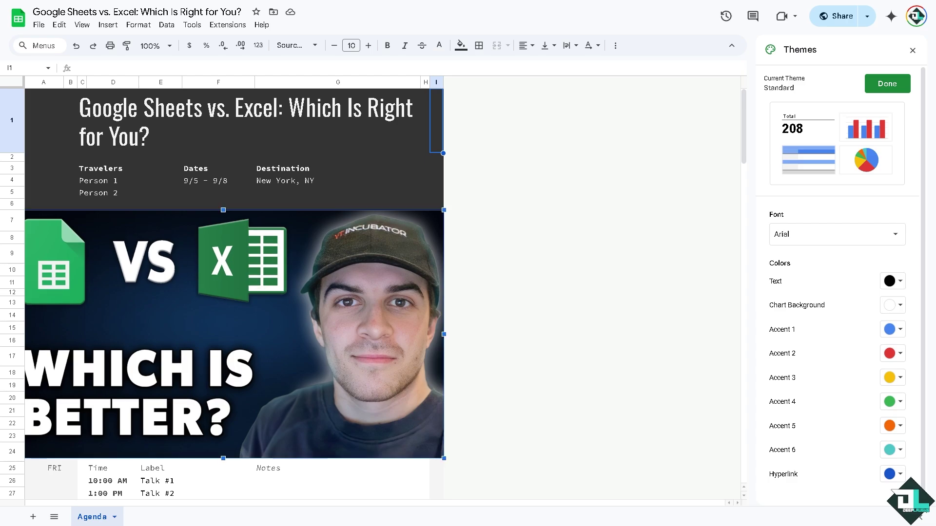